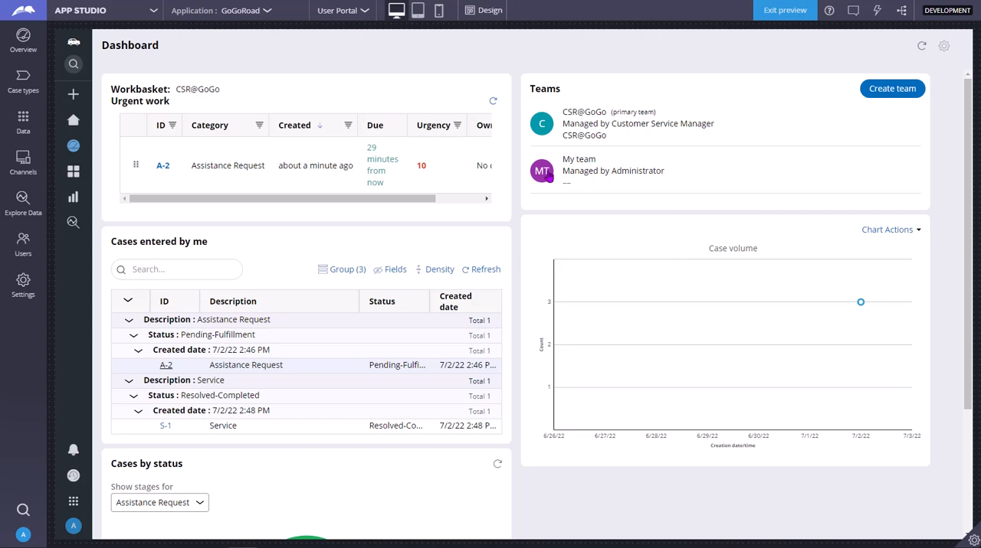
Switch to Dev Studio and open the signed-in operator's record at its work routing settings.
left_click(154, 11)
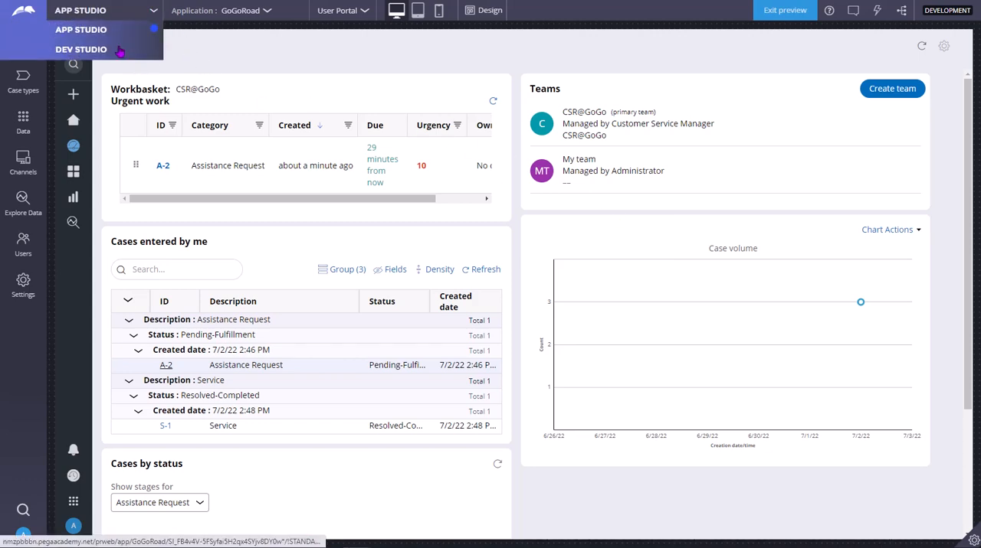
left_click(119, 51)
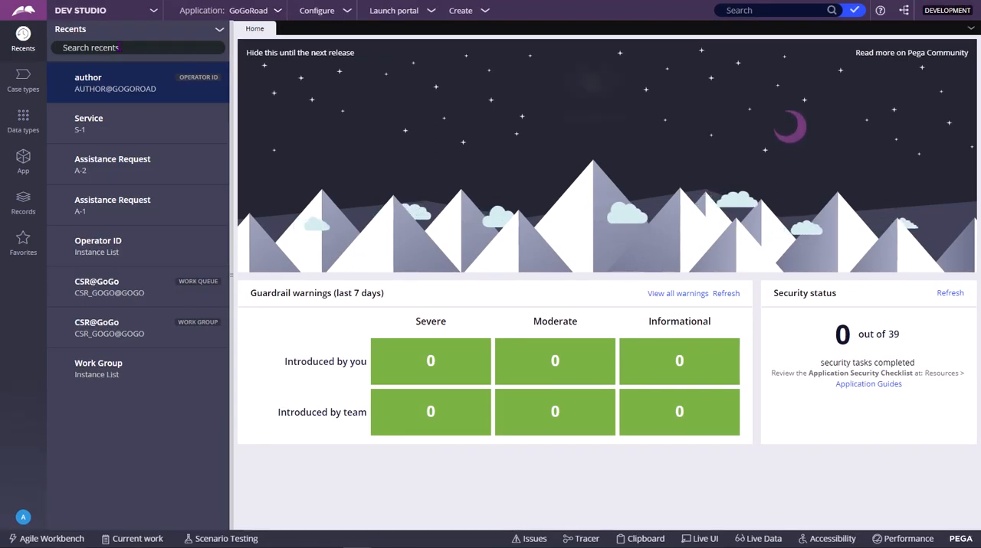
left_click(23, 519)
left_click(39, 457)
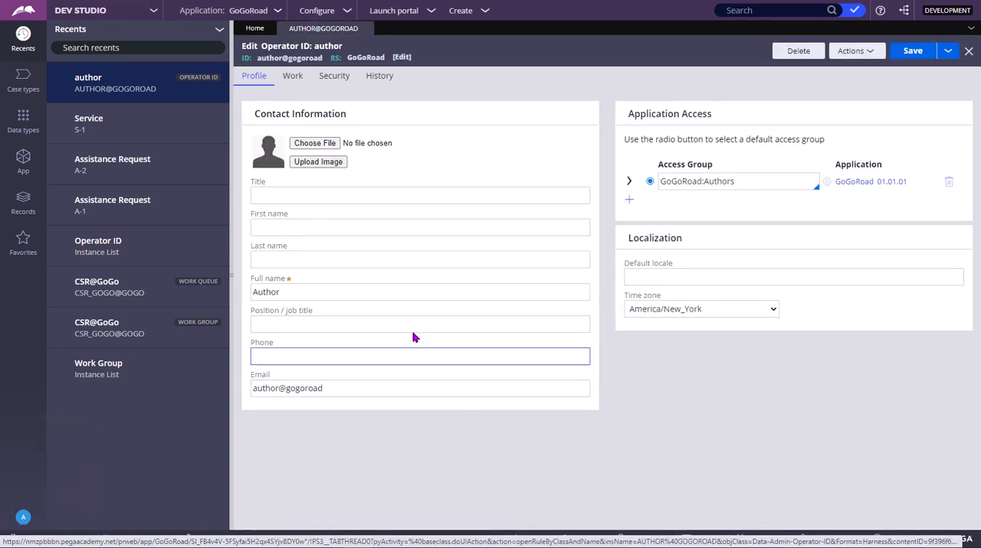
left_click(295, 87)
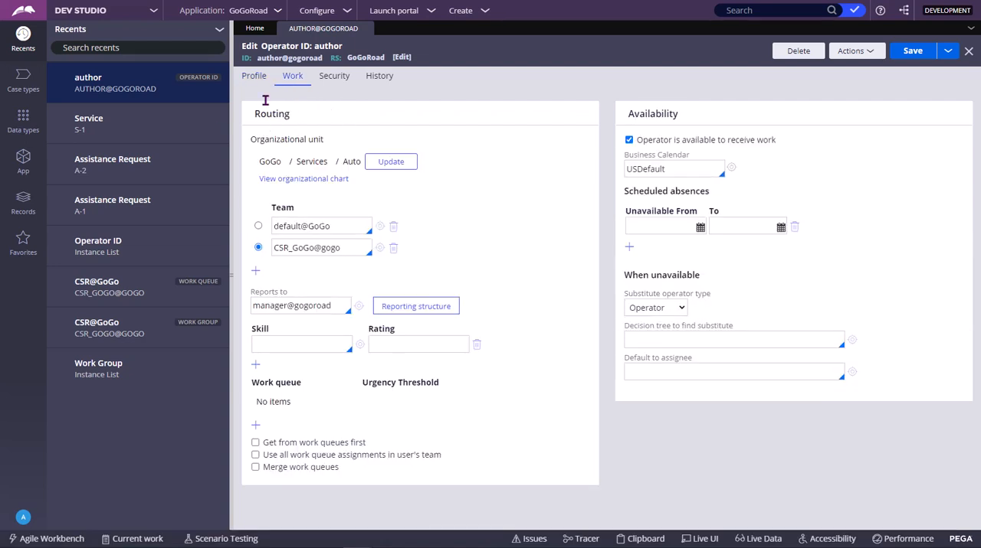
Open the CSR_GoGo@gogo work group from the operator's teams and inspect the work group assigned to its default work queue.
double_click(279, 207)
left_click(327, 226)
left_click(379, 247)
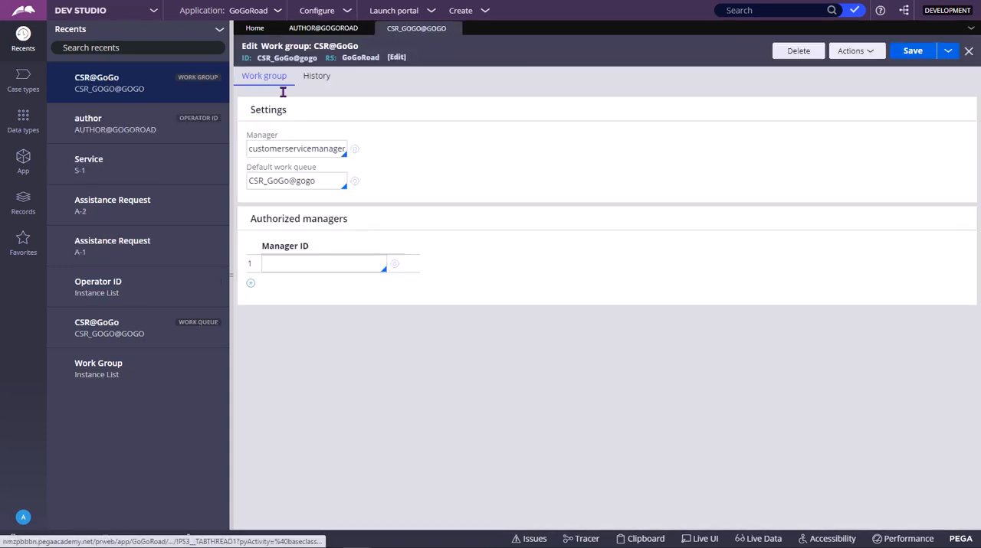
triple_click(322, 182)
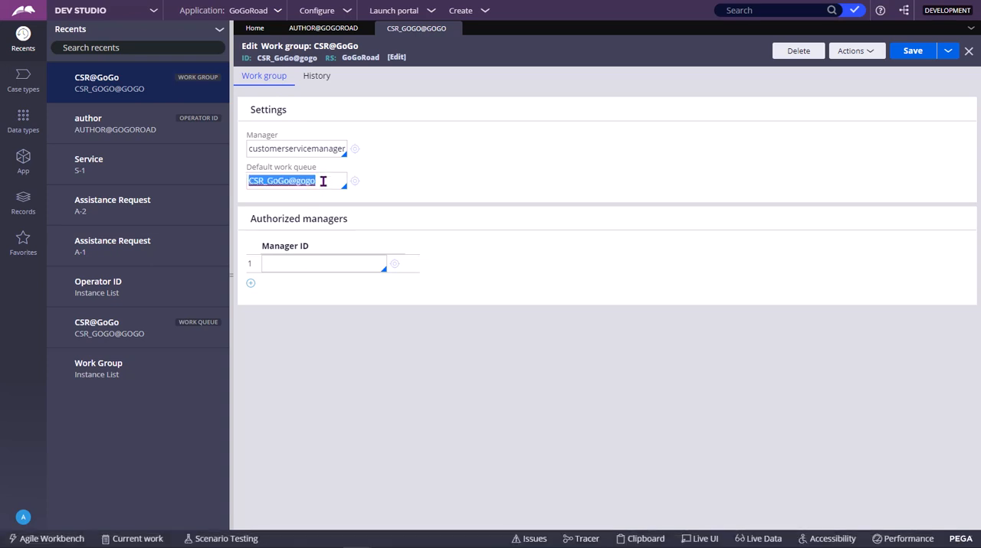
left_click(355, 184)
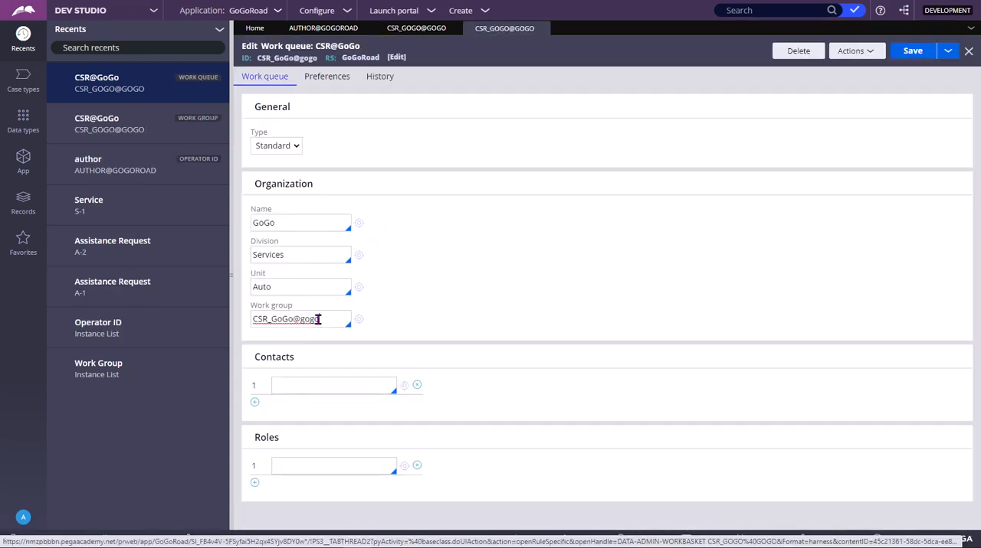
double_click(316, 319)
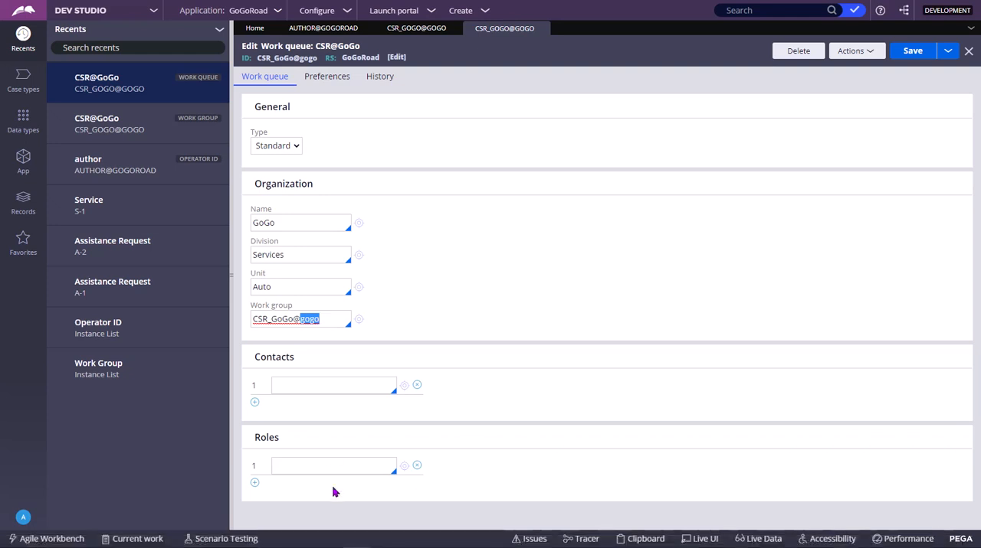
Compare the CSR_GoGo@gogo work group record with its default work queue record, ending on the work group.
left_click(416, 28)
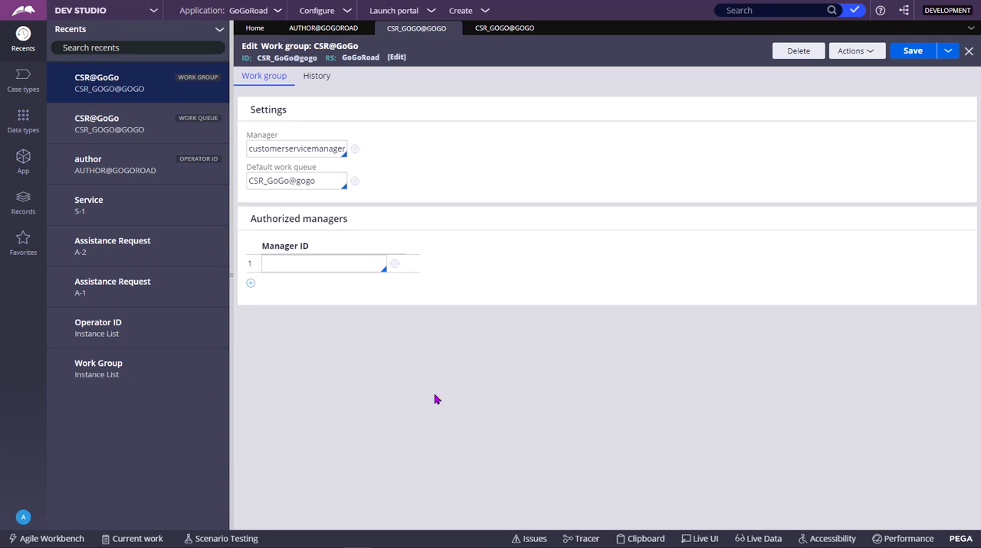
left_click(354, 184)
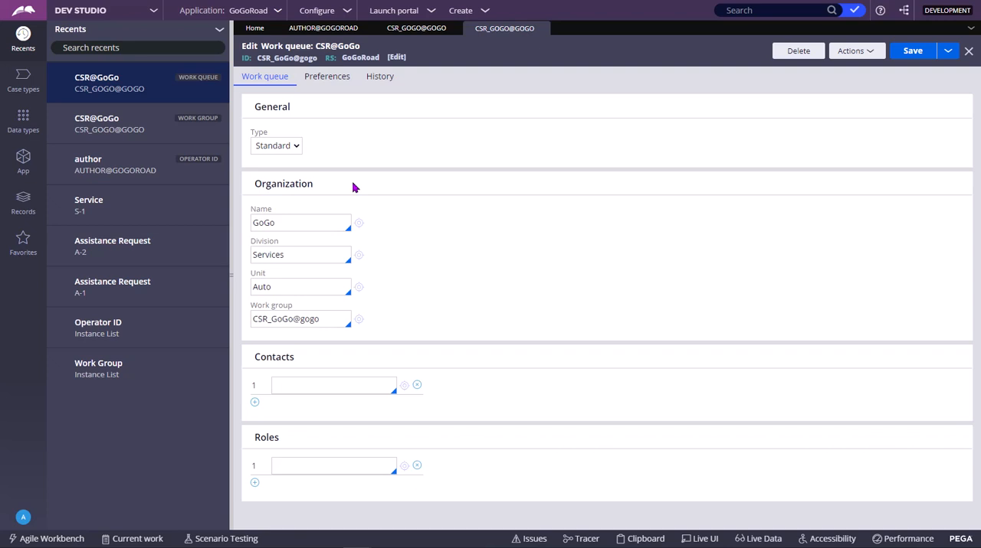
left_click(416, 29)
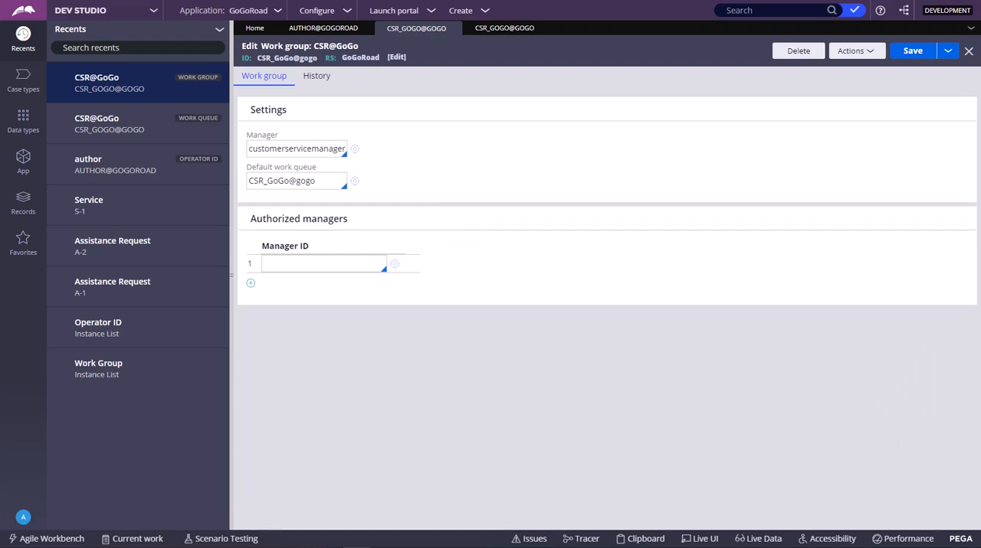
Try to save the author operator record with both teams removed, and reload the record to discard the edits.
left_click(331, 30)
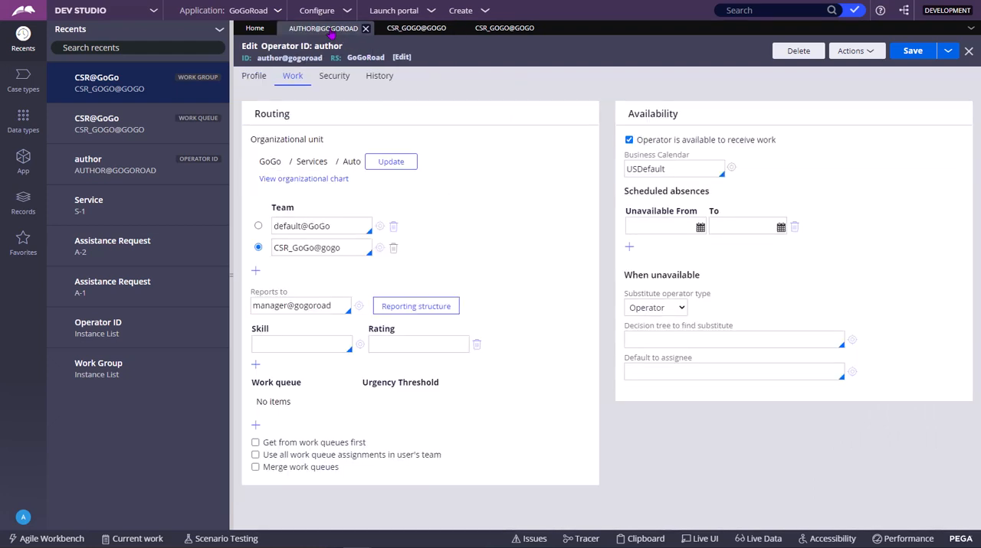
left_click(393, 228)
left_click(394, 228)
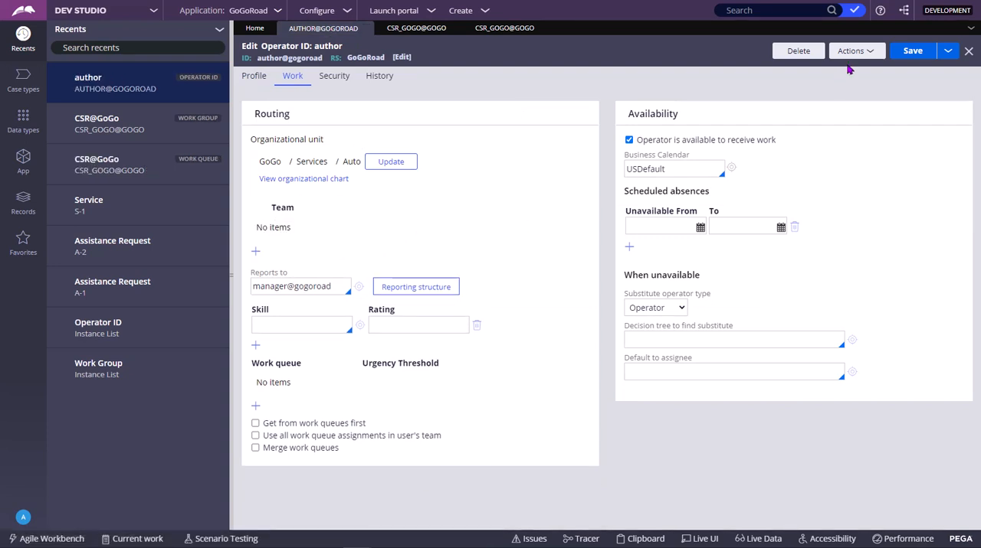
left_click(912, 51)
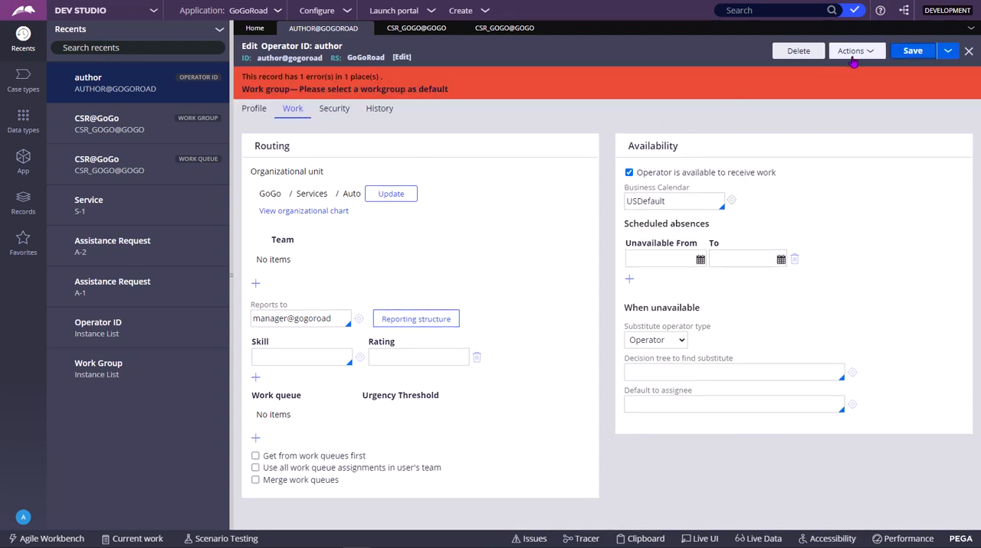
left_click(853, 51)
left_click(825, 69)
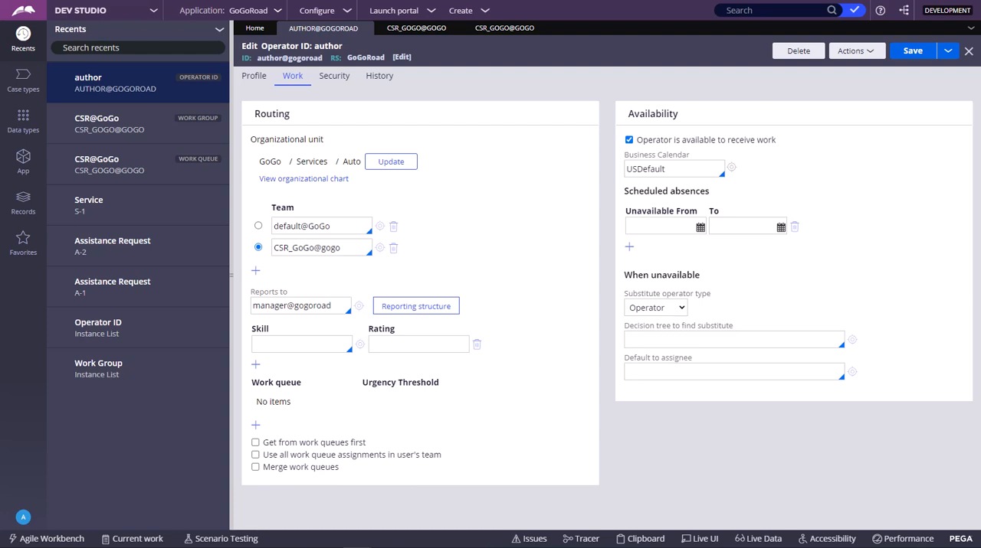
Inspect the operator record of the CSR_GoGo@gogo work group's manager, close it, and check the group's default work queue.
left_click(378, 250)
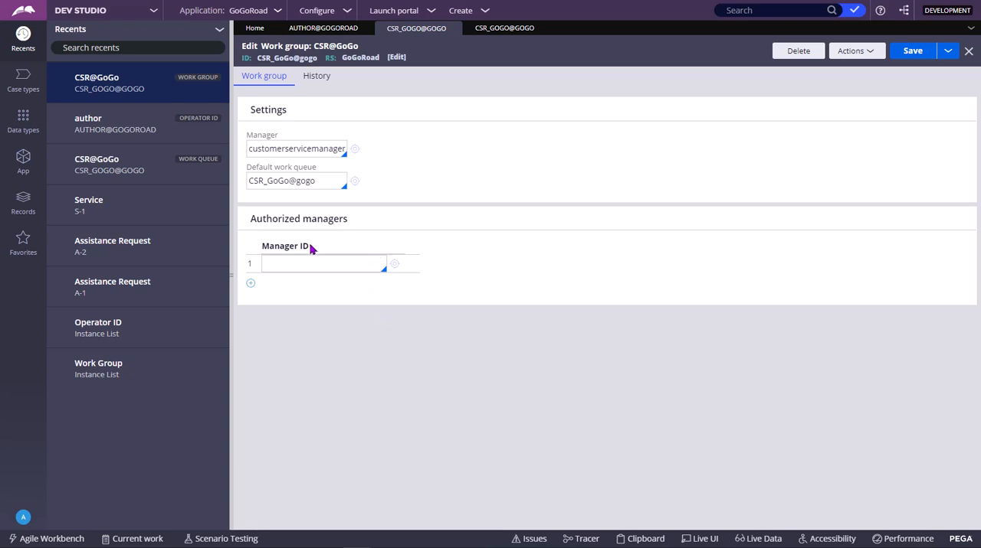
double_click(284, 149)
left_click(354, 152)
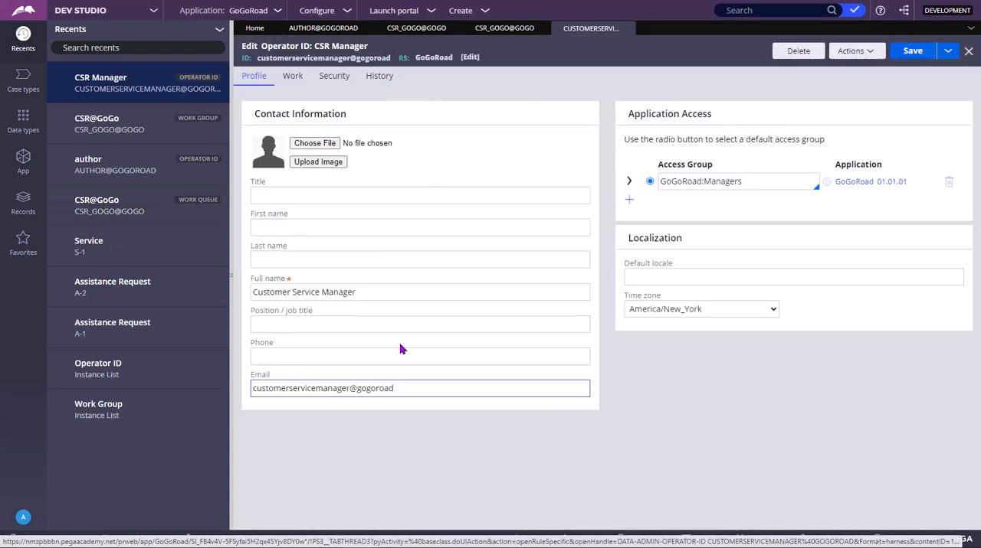
left_click(457, 357)
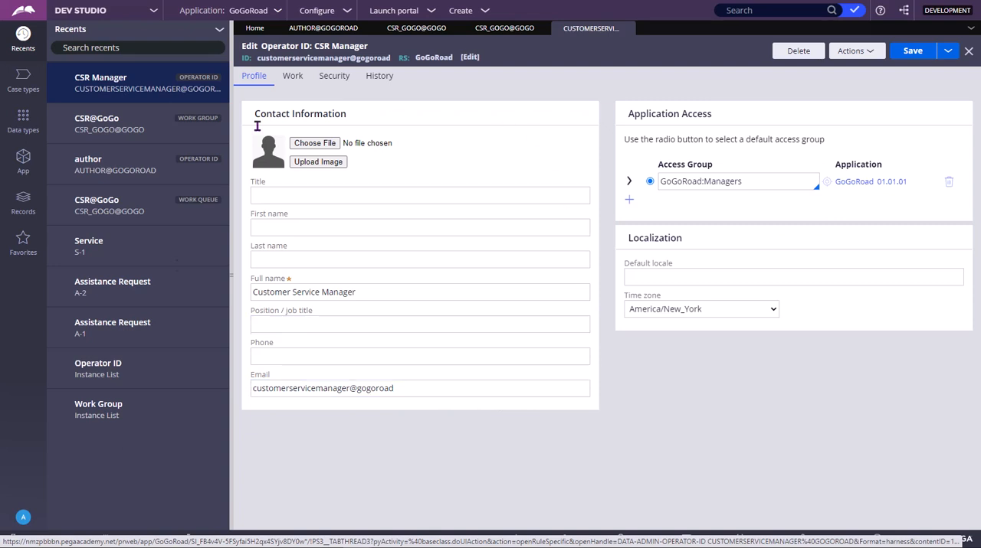
left_click(627, 28)
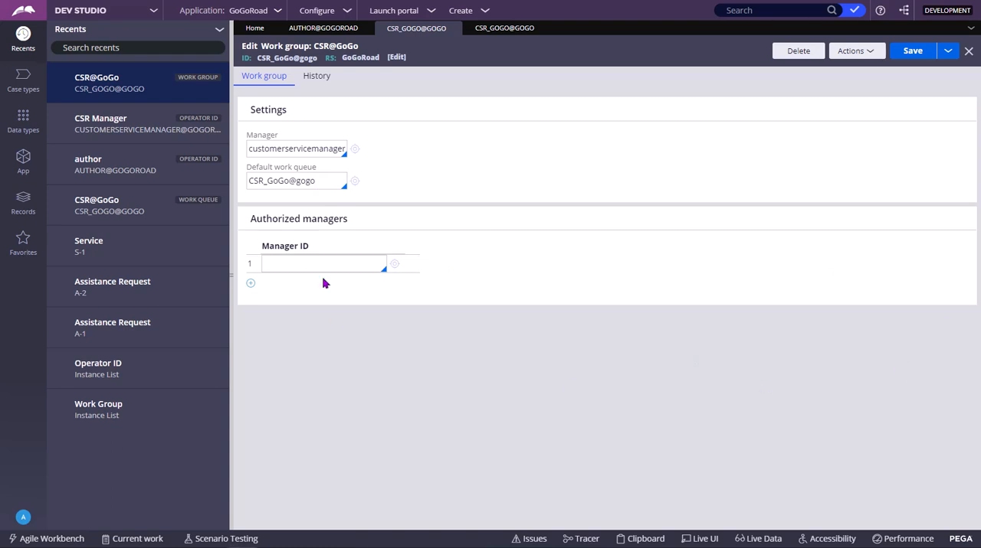
double_click(325, 184)
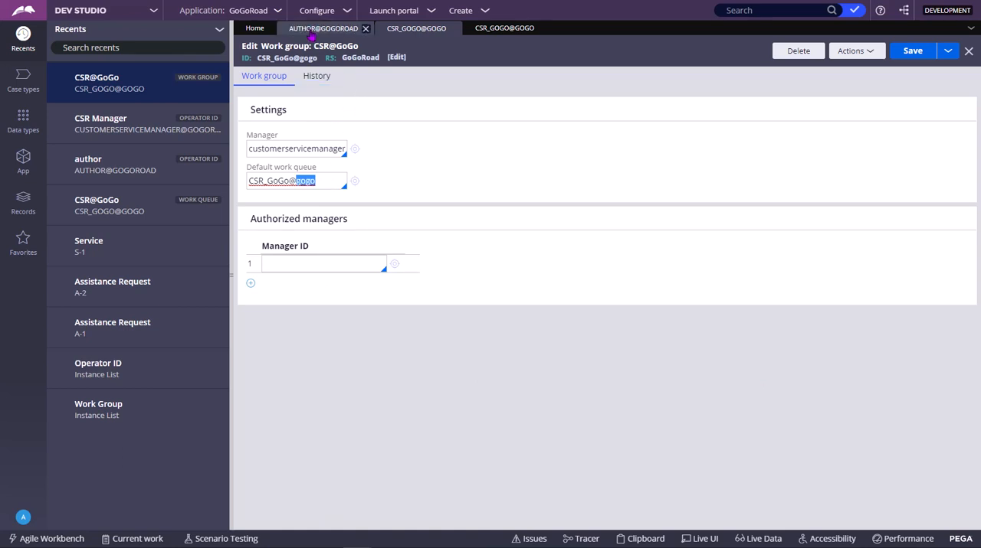
Add an empty team row to the author operator and start a new work group from it, closing the new form.
left_click(323, 27)
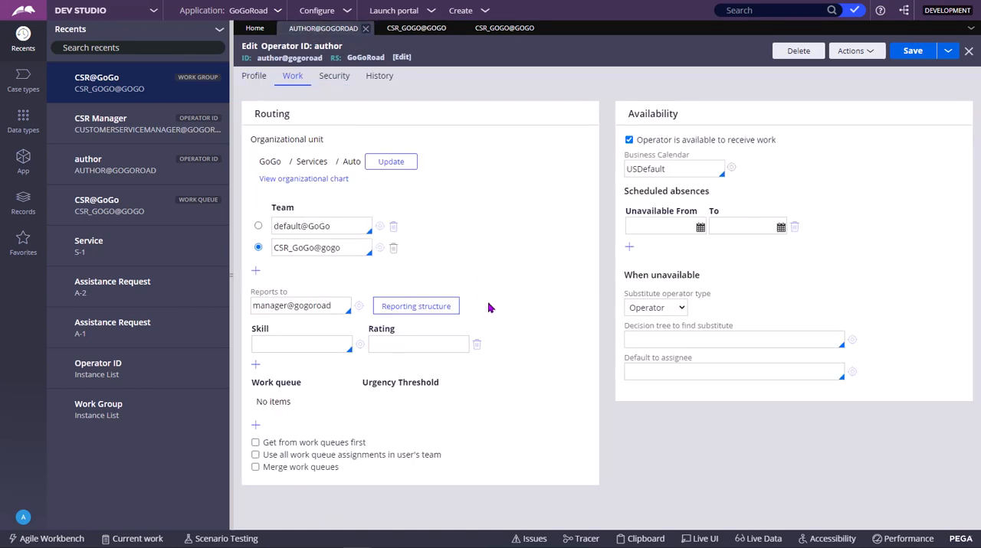
left_click(256, 270)
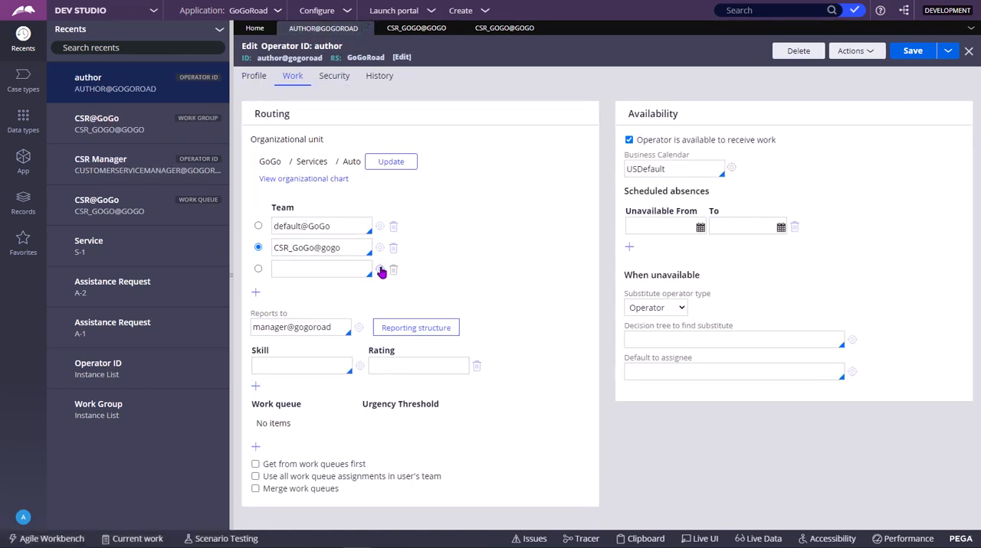
left_click(380, 269)
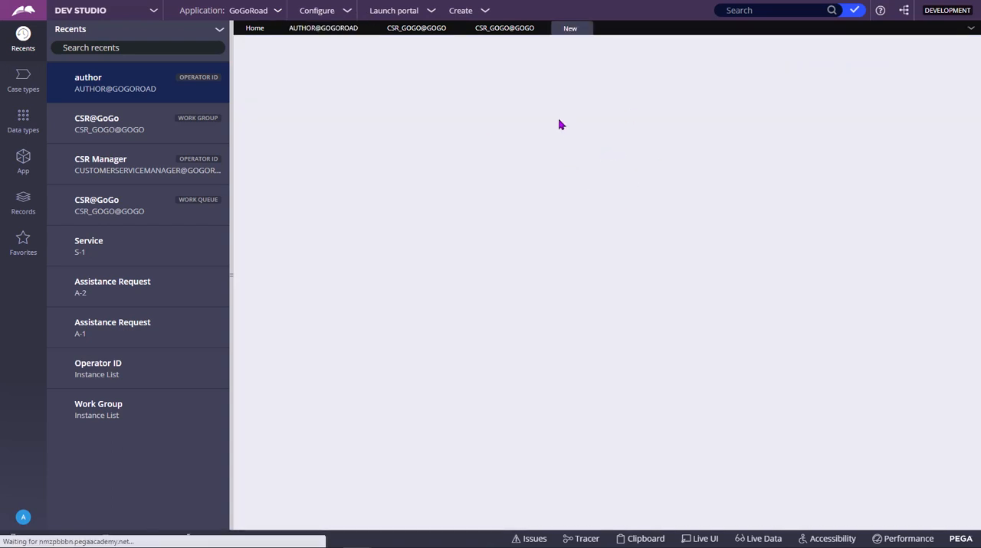
left_click(585, 29)
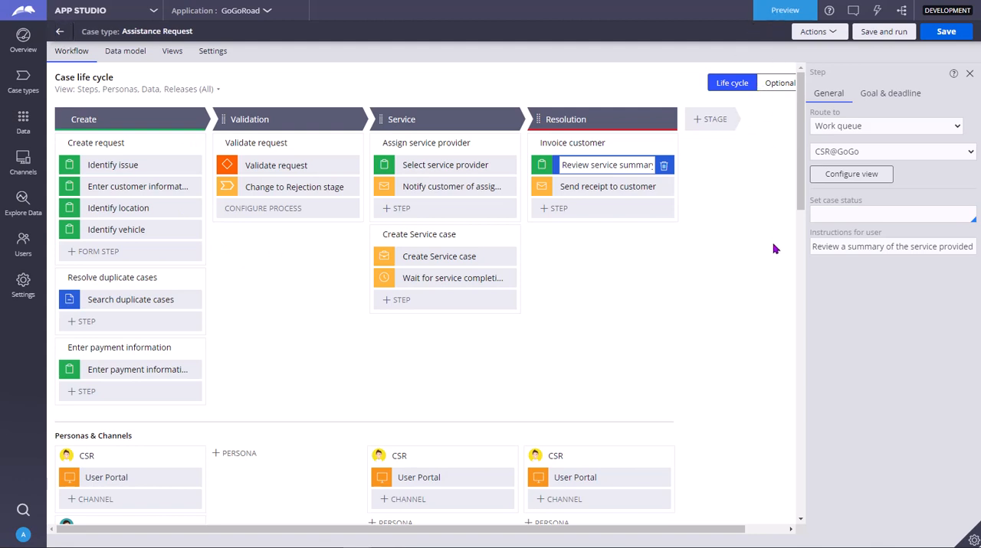
Switch to App Studio, preview the GoGoRoad user portal and open its dashboard.
left_click(782, 12)
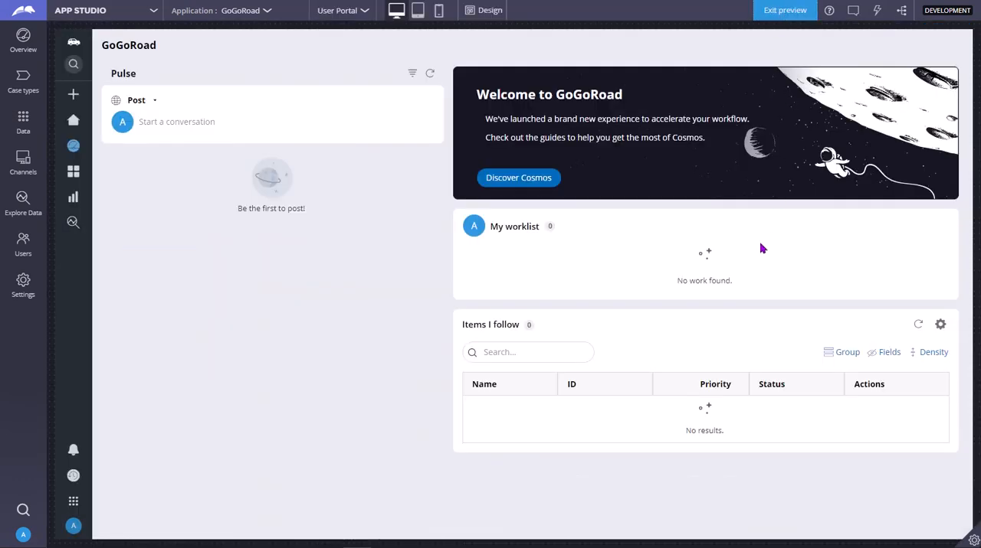
left_click(770, 12)
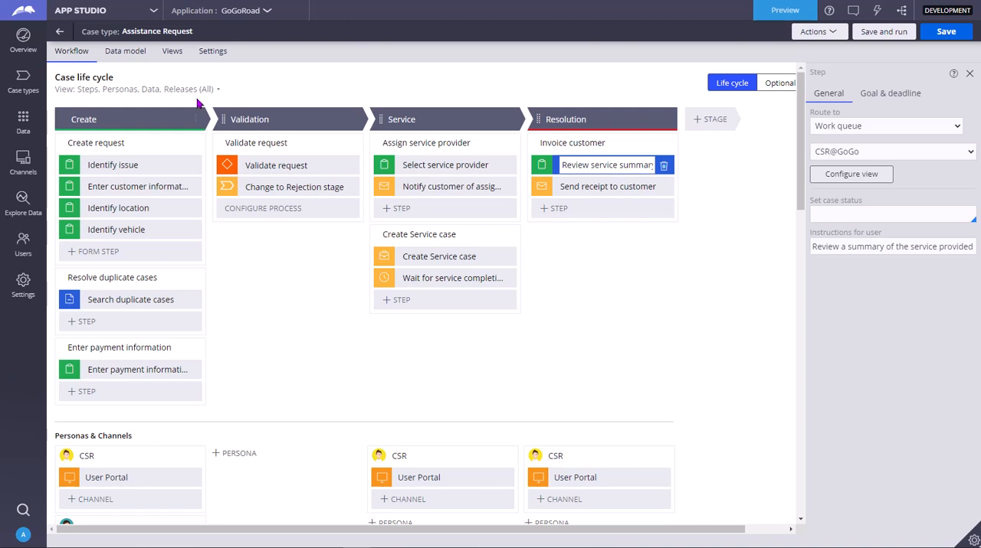
left_click(793, 11)
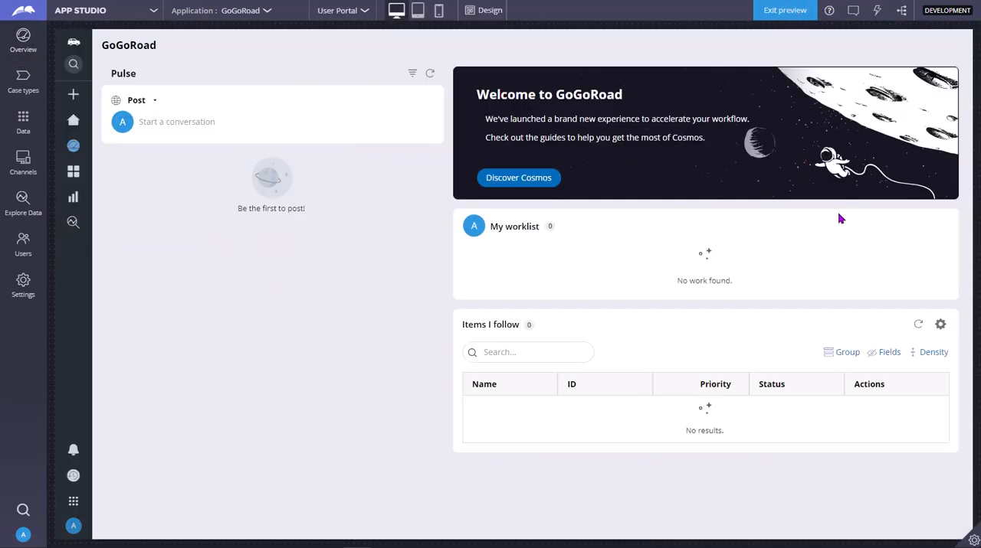
mouse_move(69, 145)
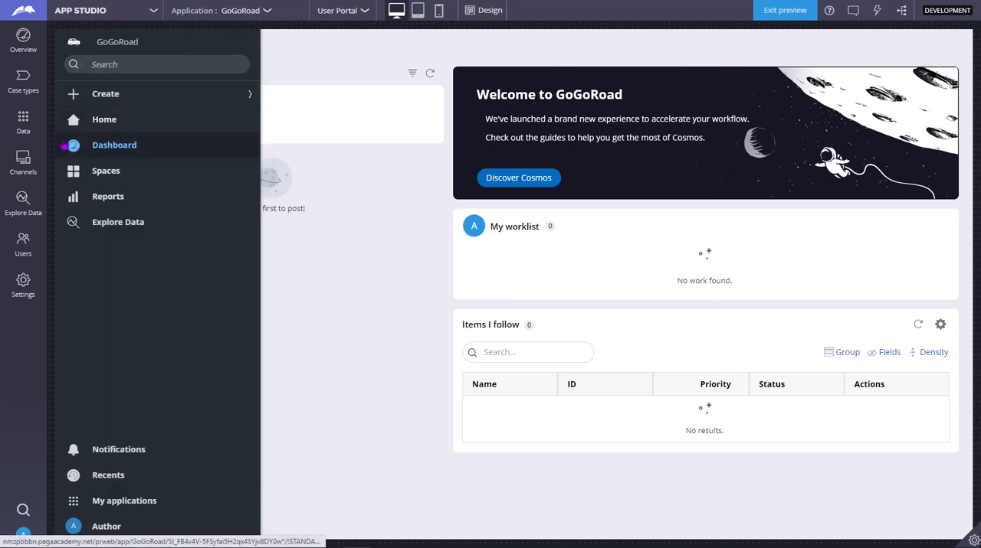
left_click(115, 145)
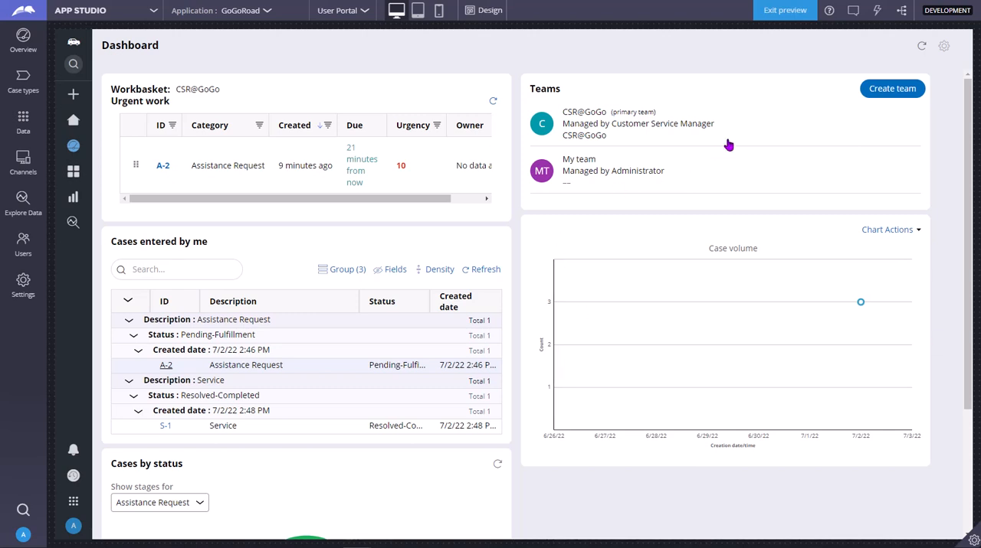
Start creating a team from the dashboard and name it A@test.
left_click(892, 90)
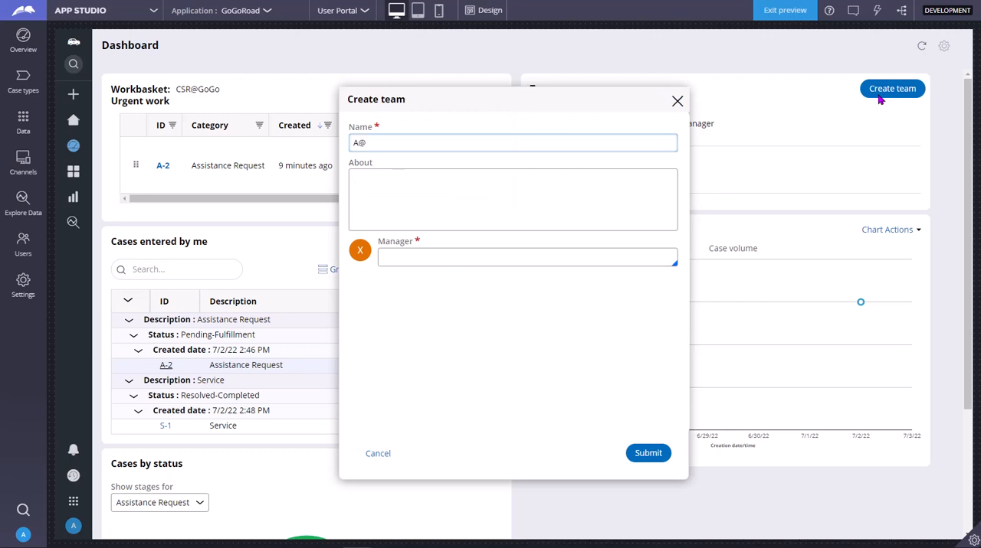
type("test")
key("ctrl+a")
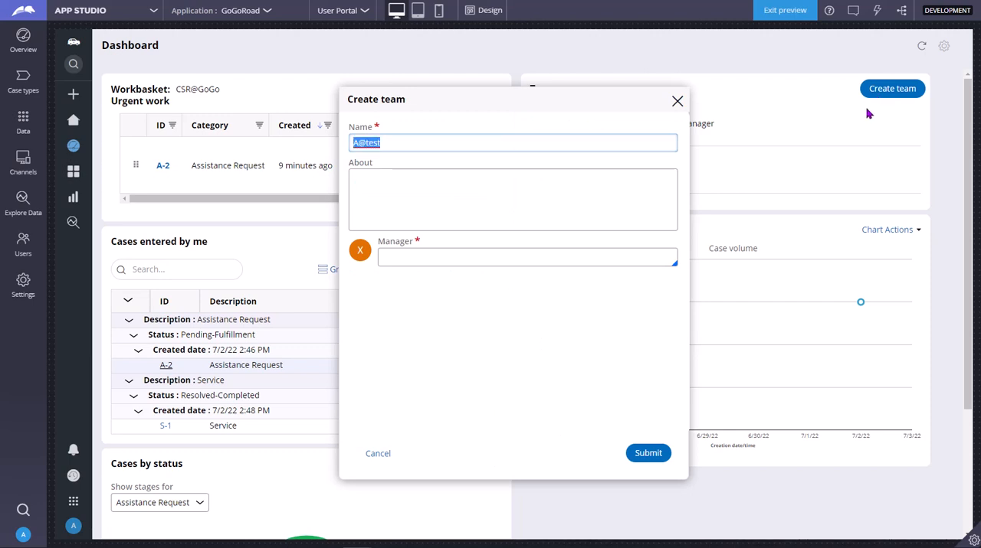
left_click(394, 145)
Choose Employee as the manager of the new team.
left_click(399, 255)
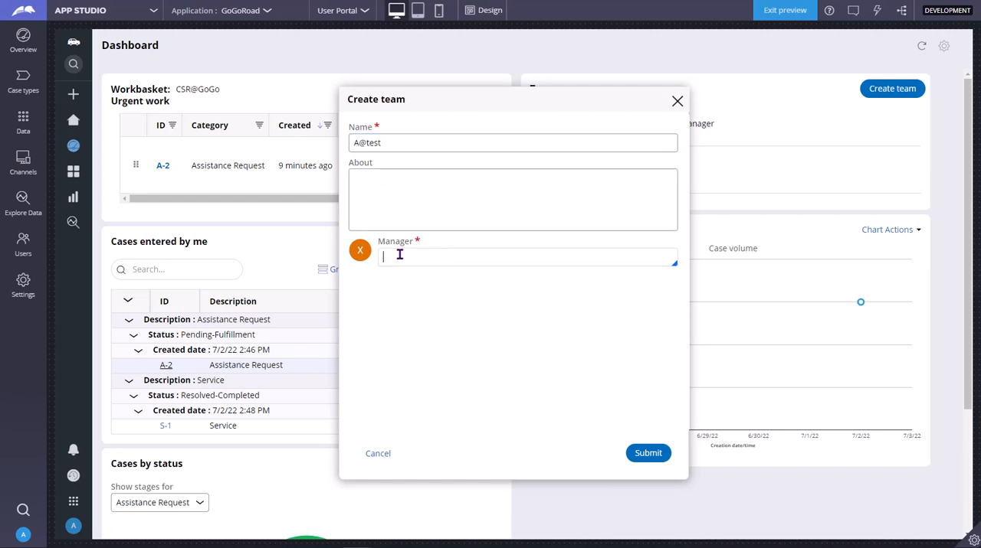
key("Down")
key("Down")
key("Down")
key("Down")
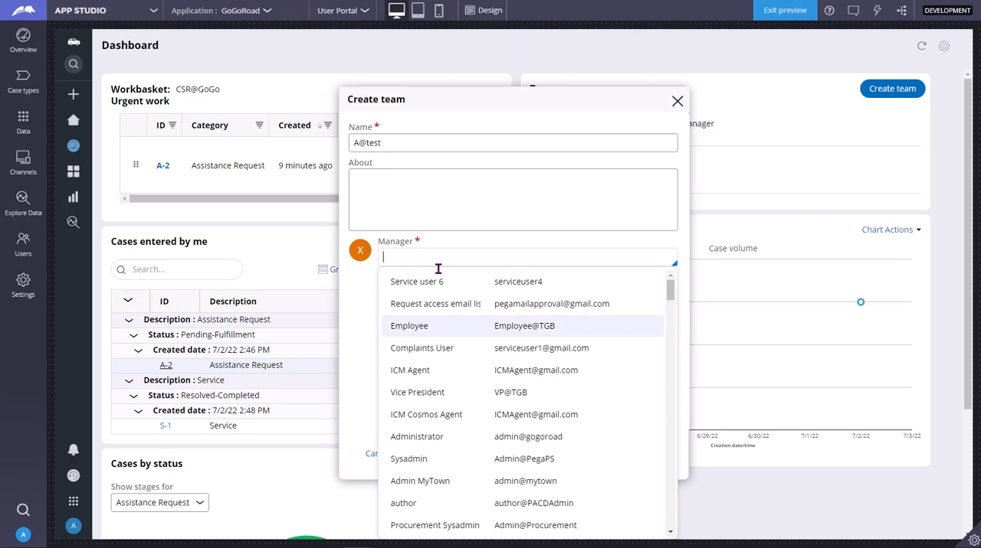
left_click(499, 326)
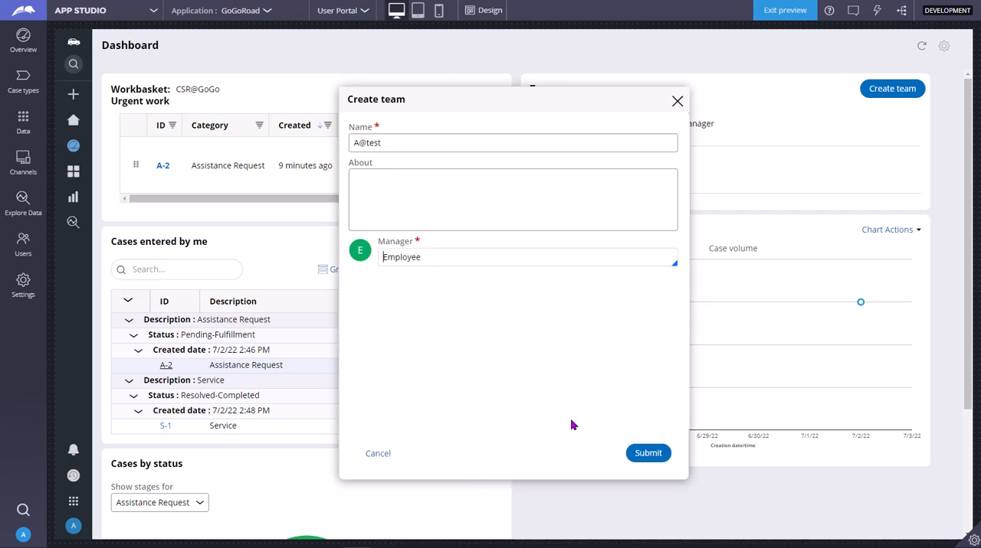
Submit the new team and open the A@test team page from the dashboard.
left_click(635, 459)
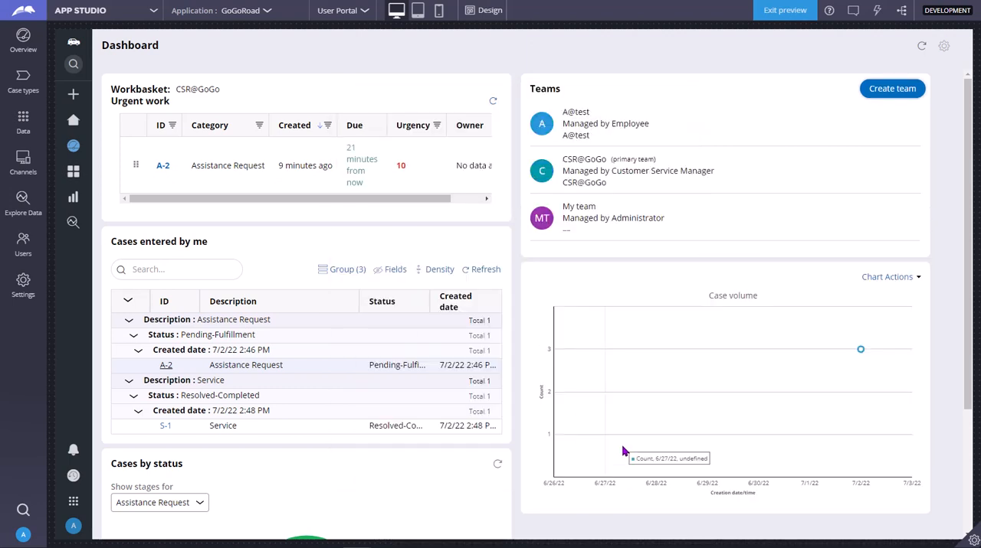
left_click(580, 115)
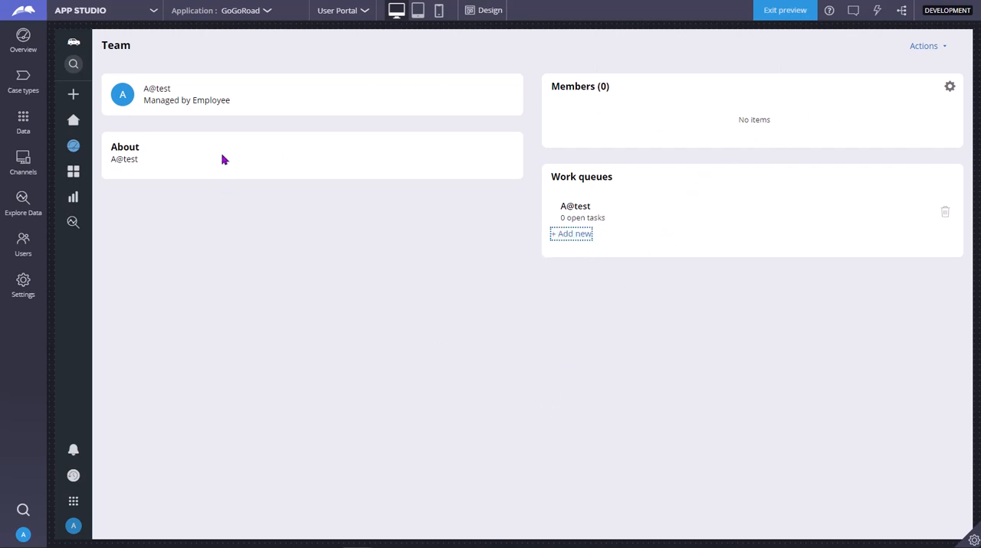
Switch to Dev Studio, enter A@test in the author operator's empty team row and try to open its work group.
left_click(97, 17)
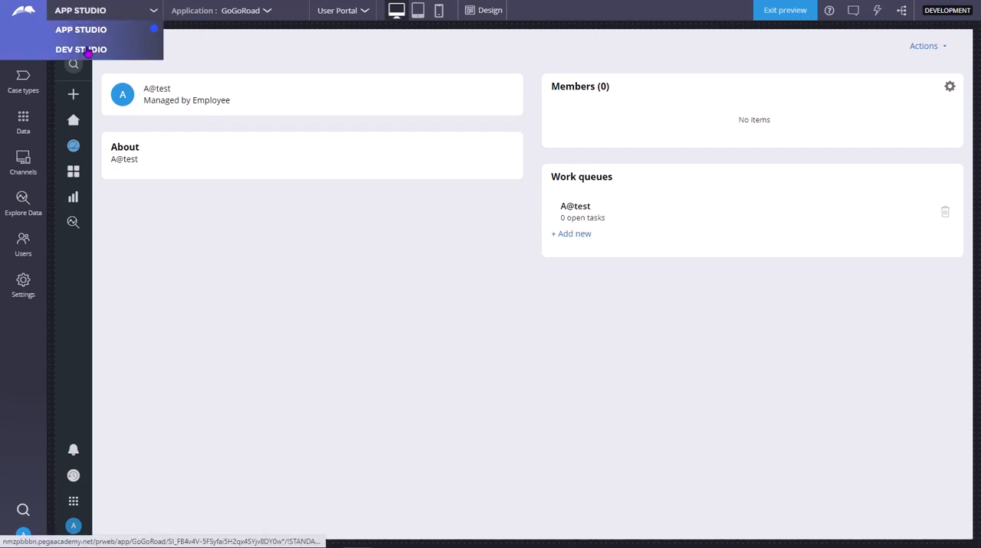
left_click(86, 47)
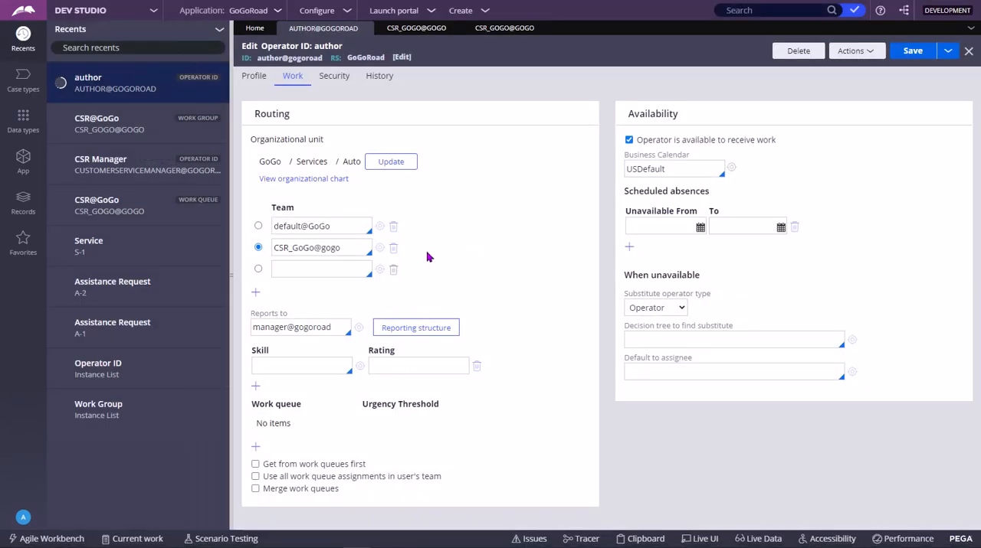
left_click(314, 268)
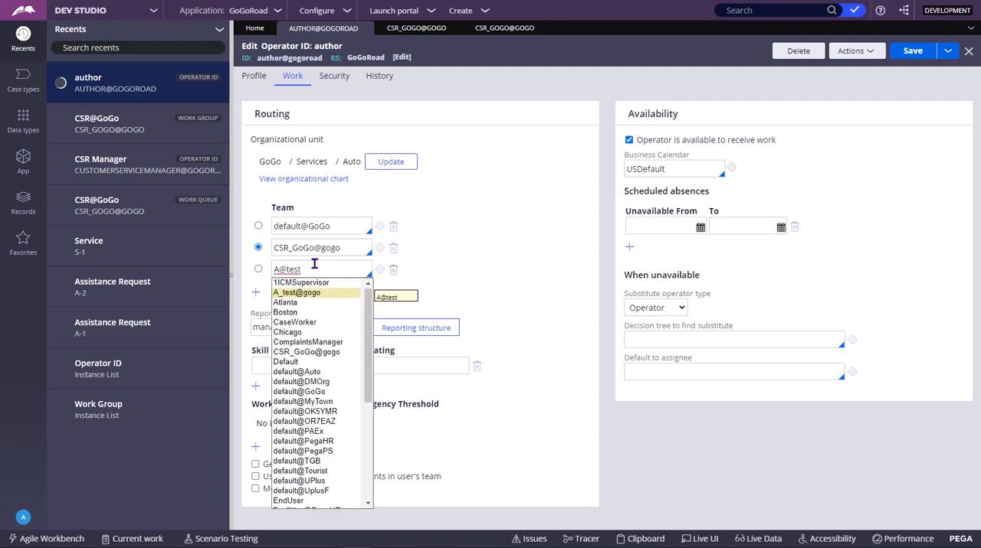
left_click(381, 270)
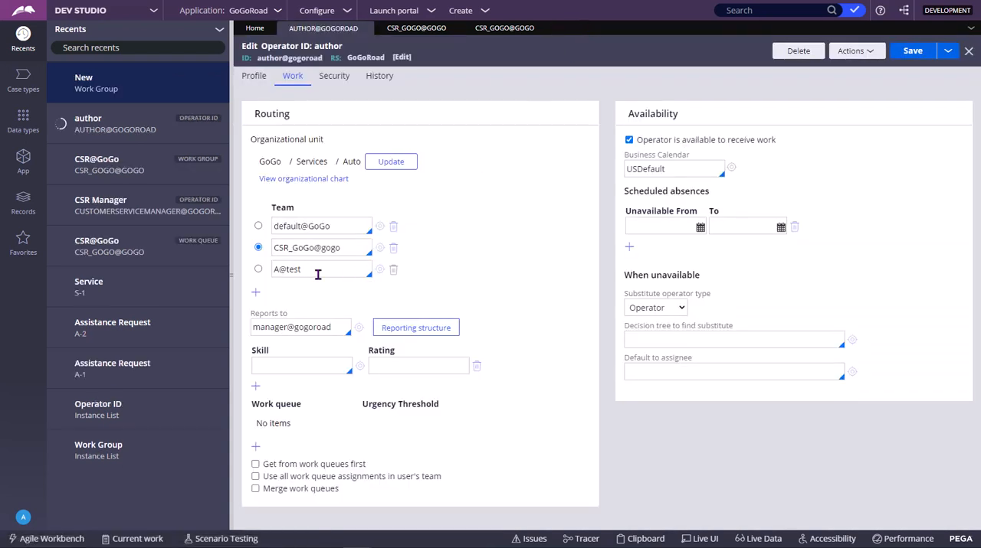
left_click(317, 274)
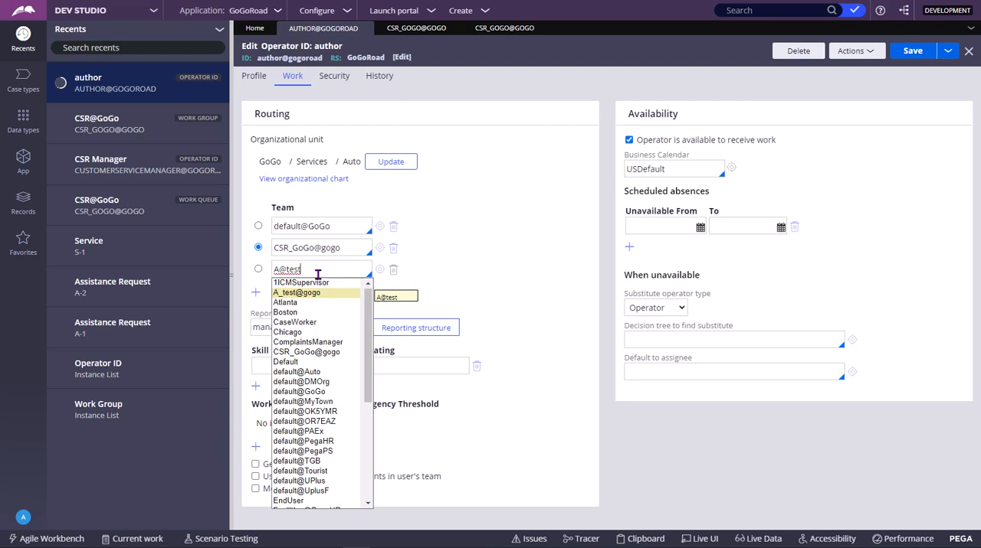
Copy the A@test team name from the author operator and search Dev Studio for it.
left_click_drag(316, 273, 245, 279)
double_click(295, 272)
triple_click(293, 272)
key("ctrl+c")
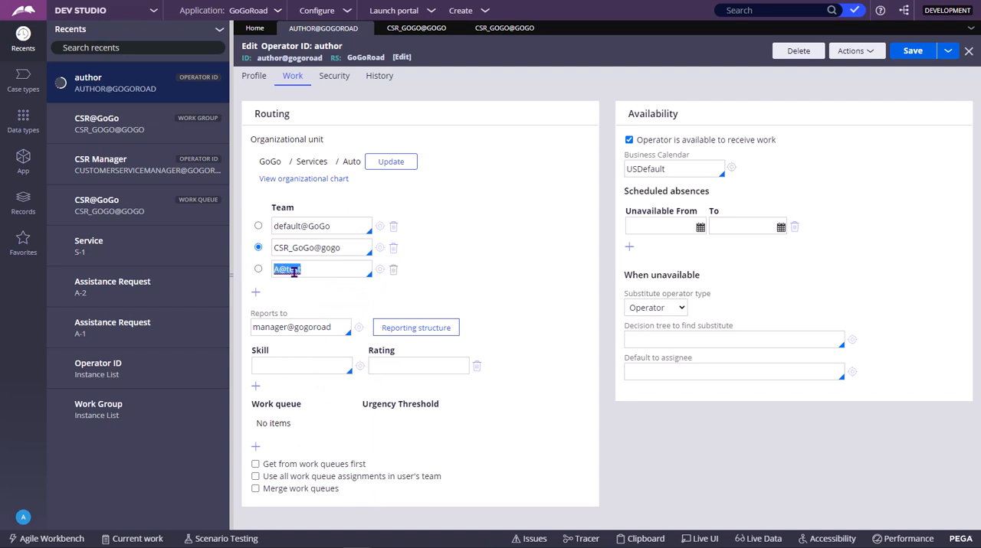
left_click(748, 11)
key("ctrl+v")
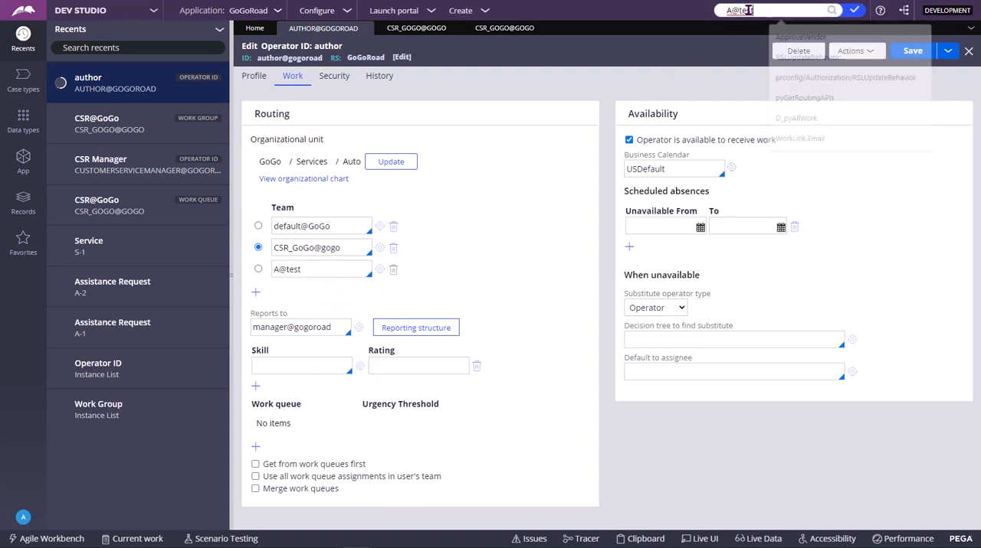
key("Return")
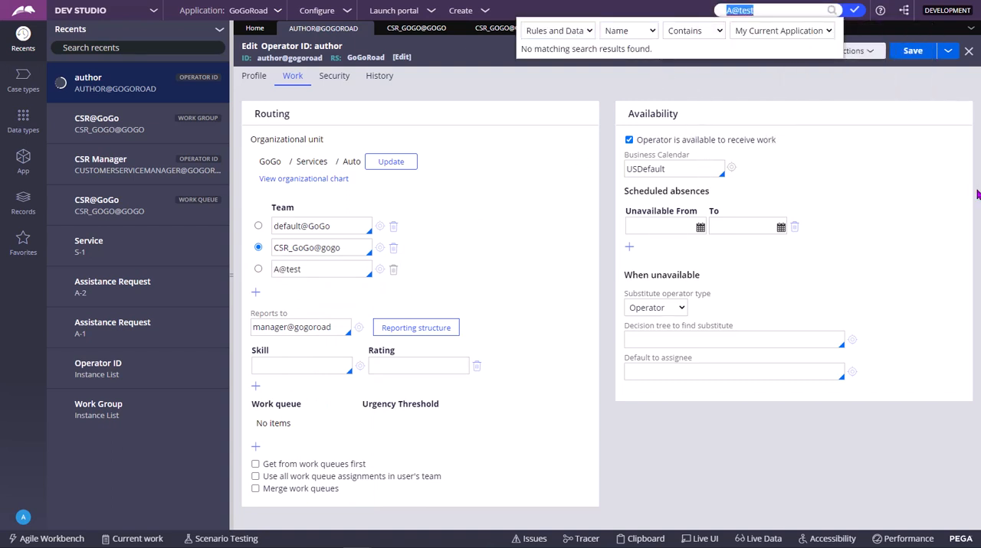
Set the author operator's third team to A_test@gogo and open that work group.
left_click(364, 270)
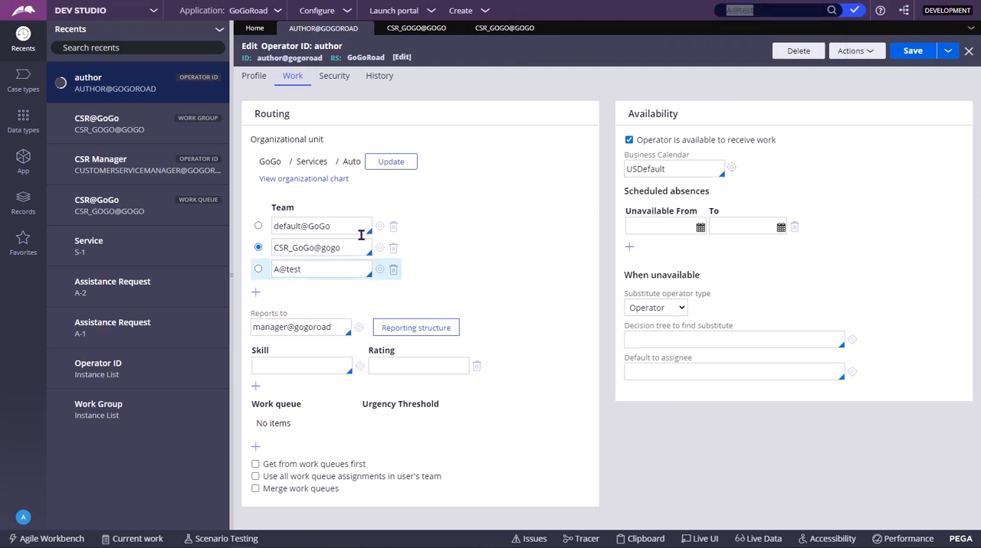
left_click(316, 269)
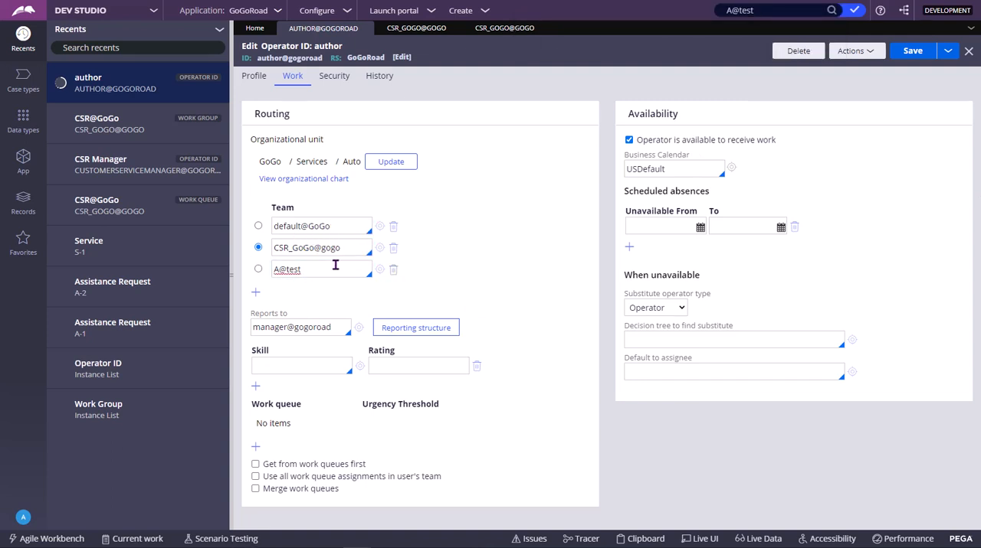
left_click(336, 265)
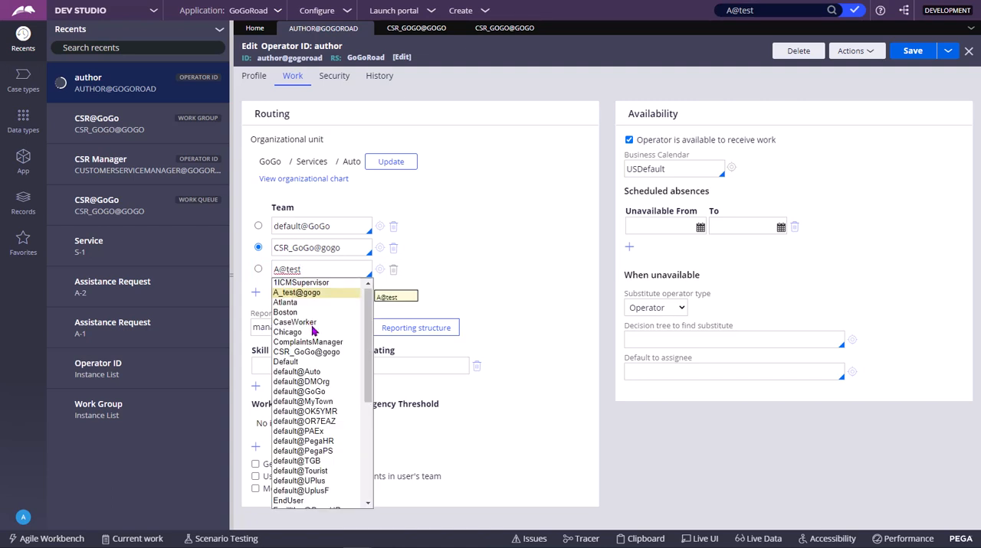
left_click(299, 296)
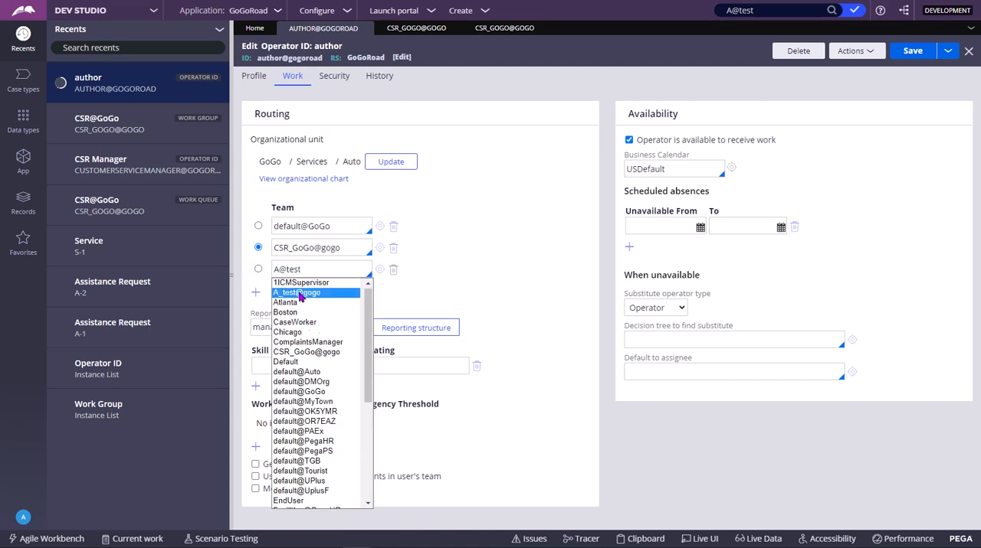
left_click(380, 270)
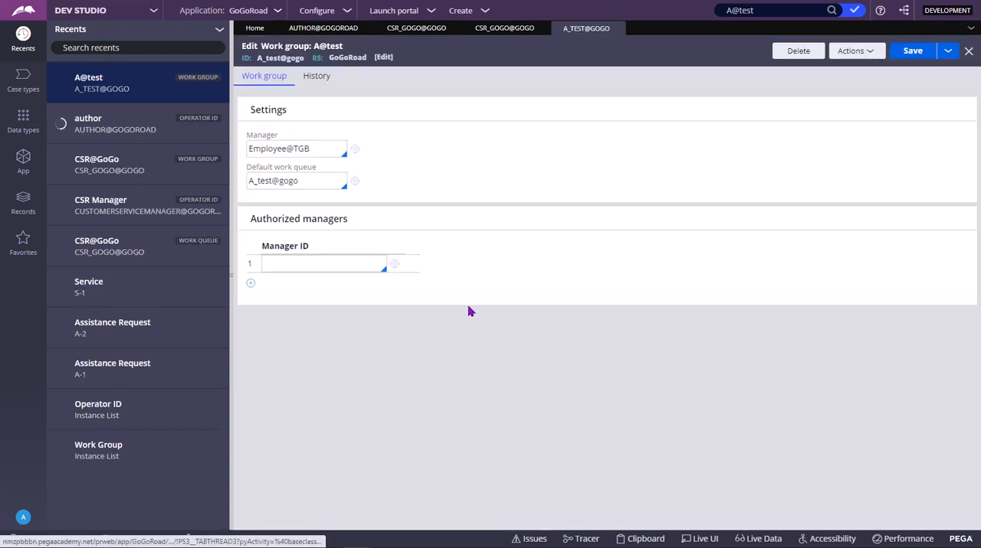
Examine the A@test work group's default work queue, its manager and its ID.
left_click(310, 181)
key("ctrl+shift+Left")
key("ctrl+shift+Left")
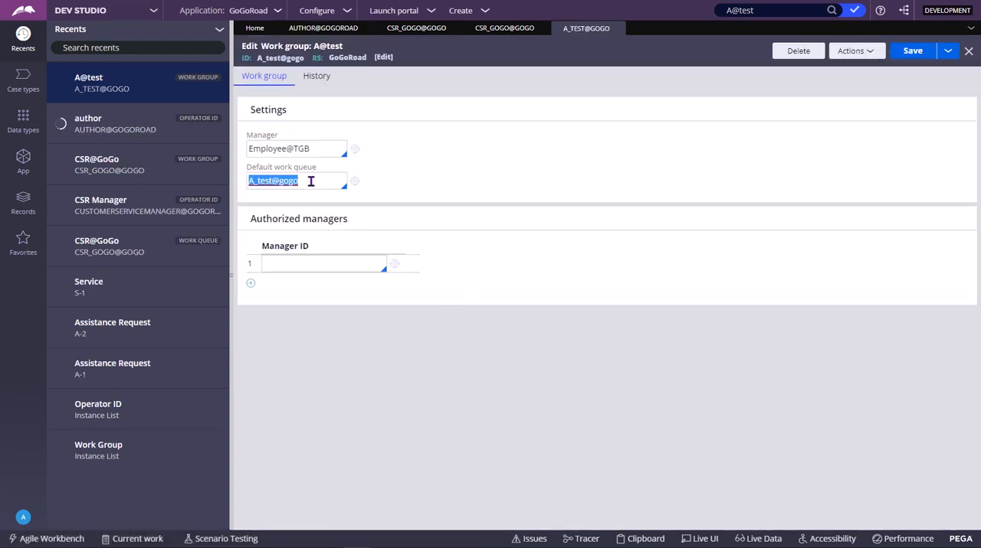
left_click(310, 180)
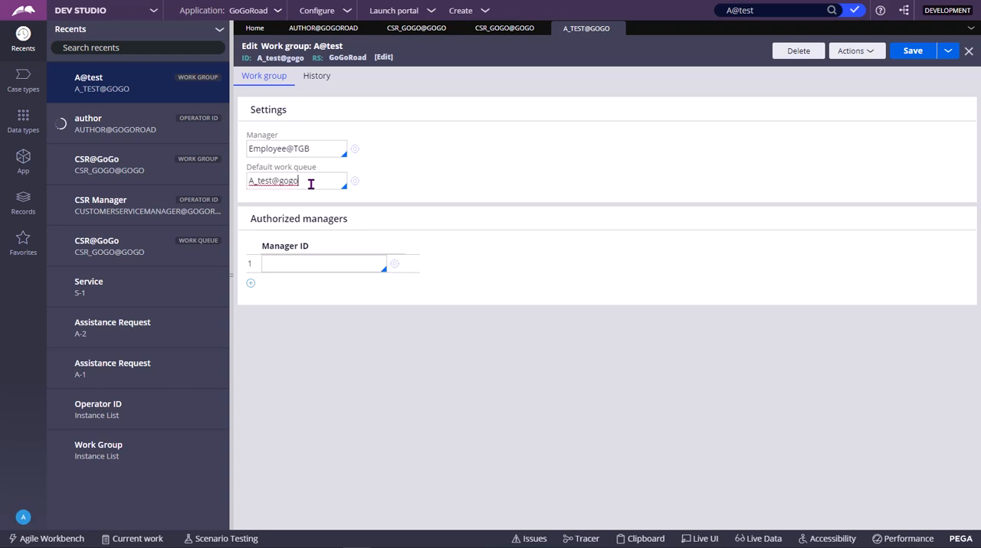
left_click(331, 156)
key("ctrl+shift+Left")
key("ctrl+shift+Left")
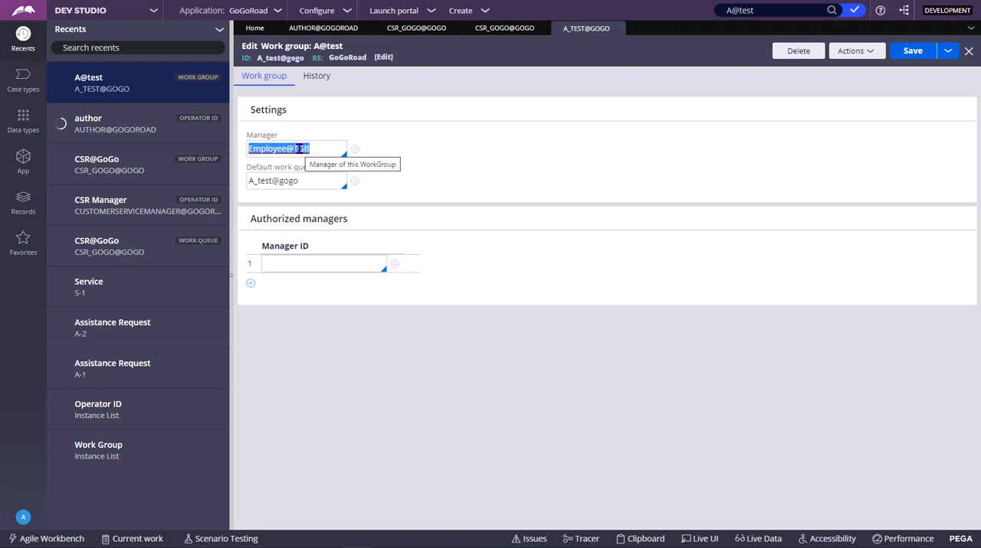
triple_click(284, 62)
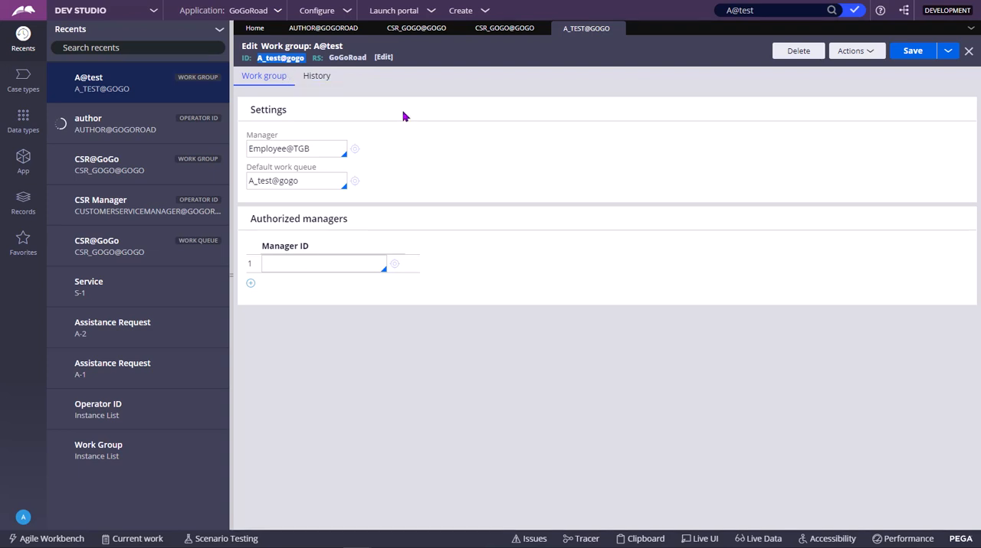
left_click(273, 67)
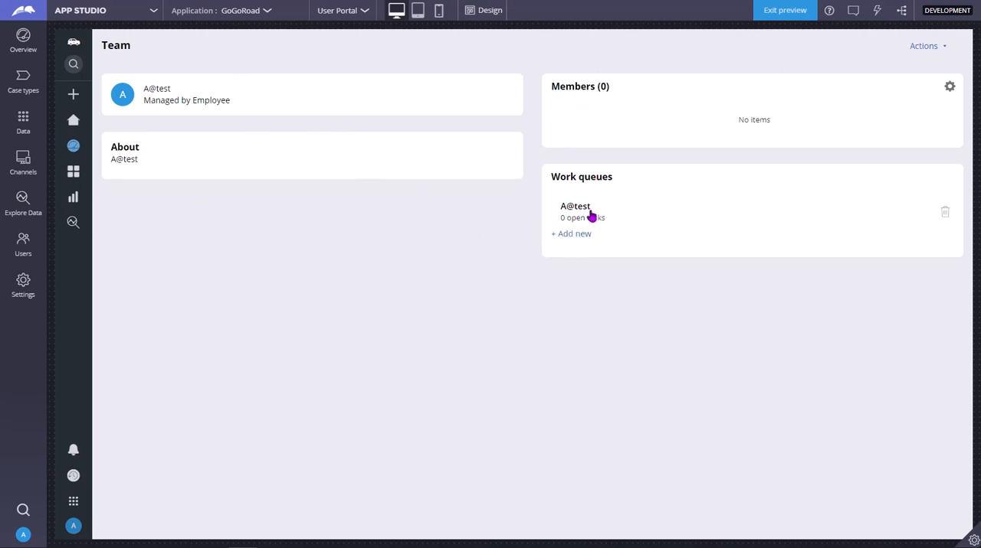
Switch to App Studio, add and remove a blank work queue row on the A@test team, and return to the dashboard.
left_click(575, 233)
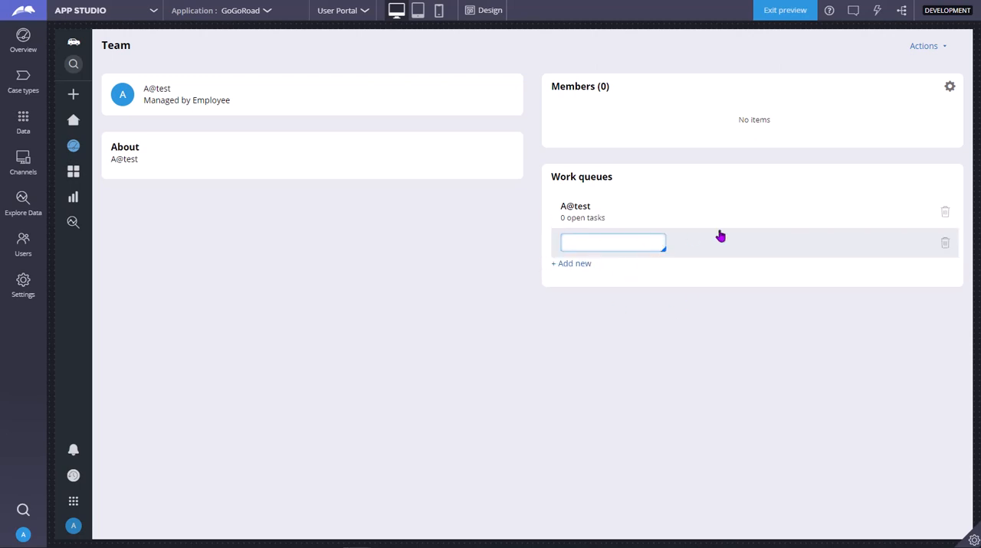
left_click(944, 244)
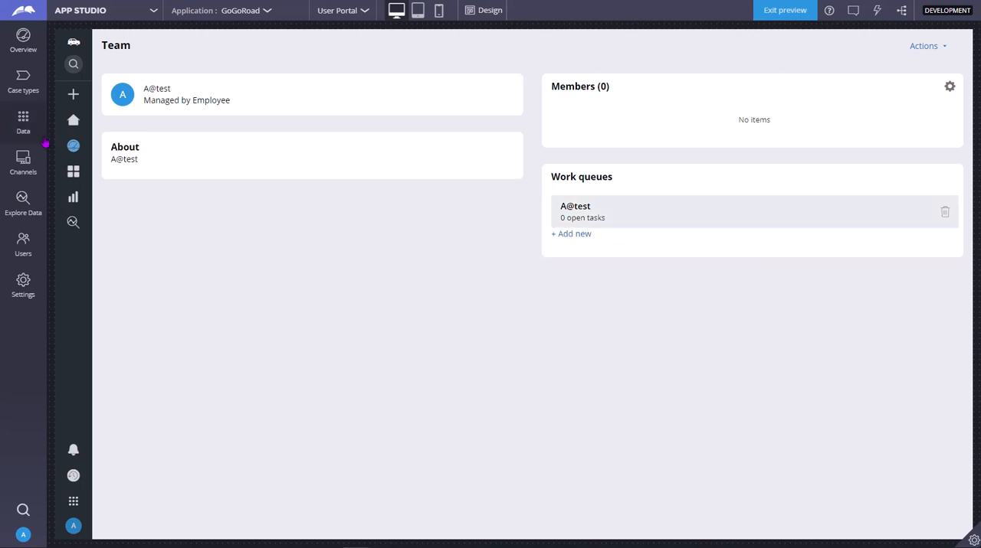
mouse_move(73, 126)
left_click(141, 150)
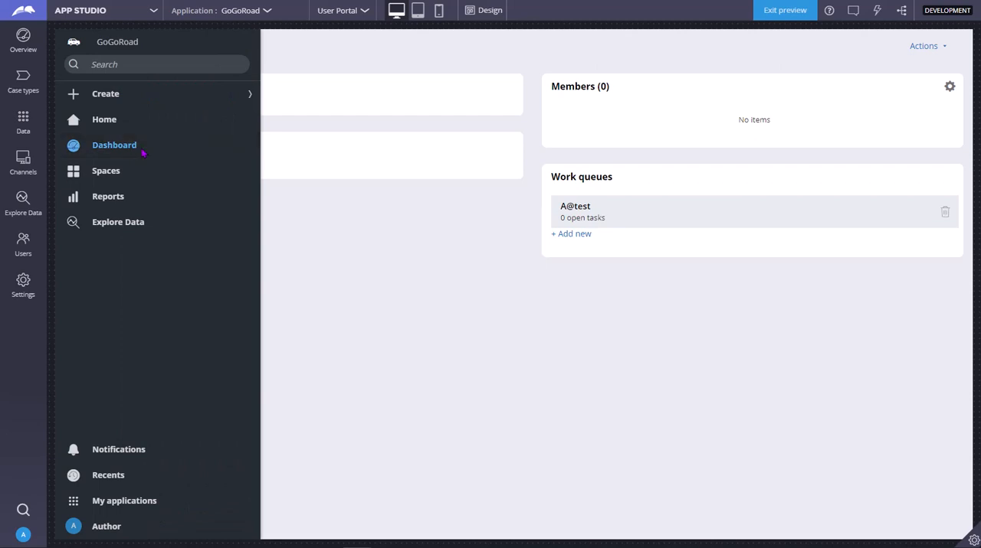